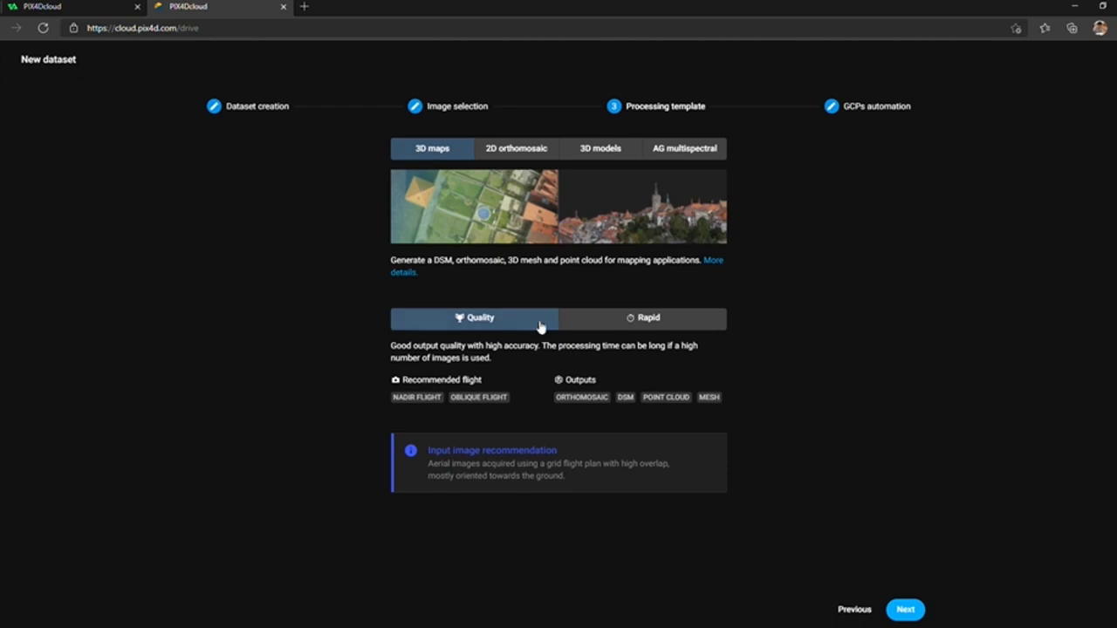
# Preview the Rapid option, set the 3D maps template to Quality processing, and continue to the GCPs automation stage.
pyautogui.click(623, 322)
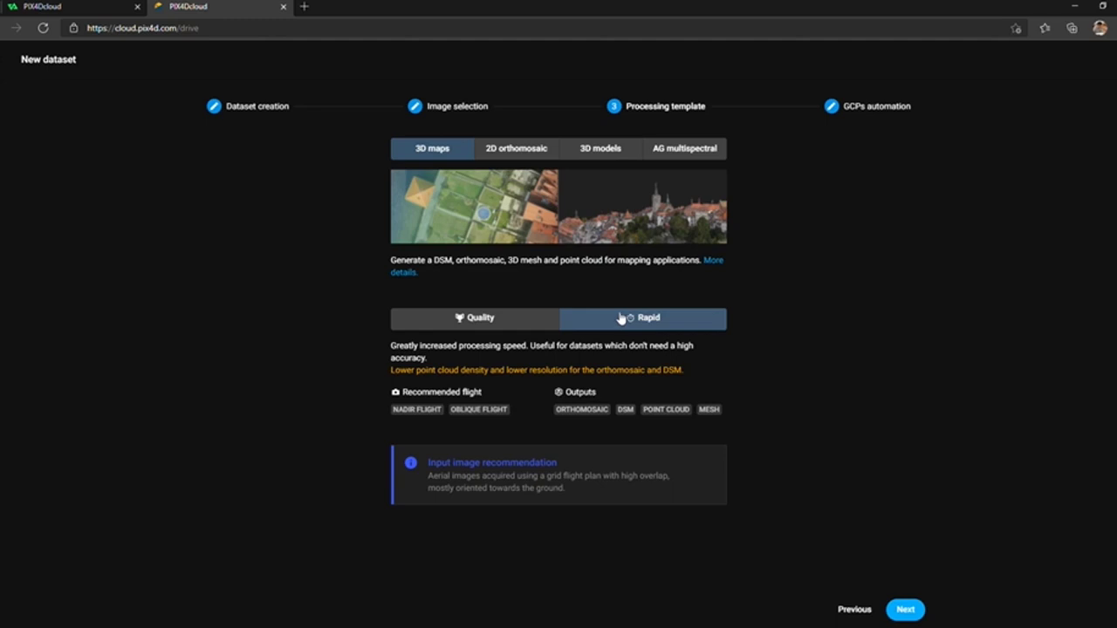
pyautogui.click(534, 323)
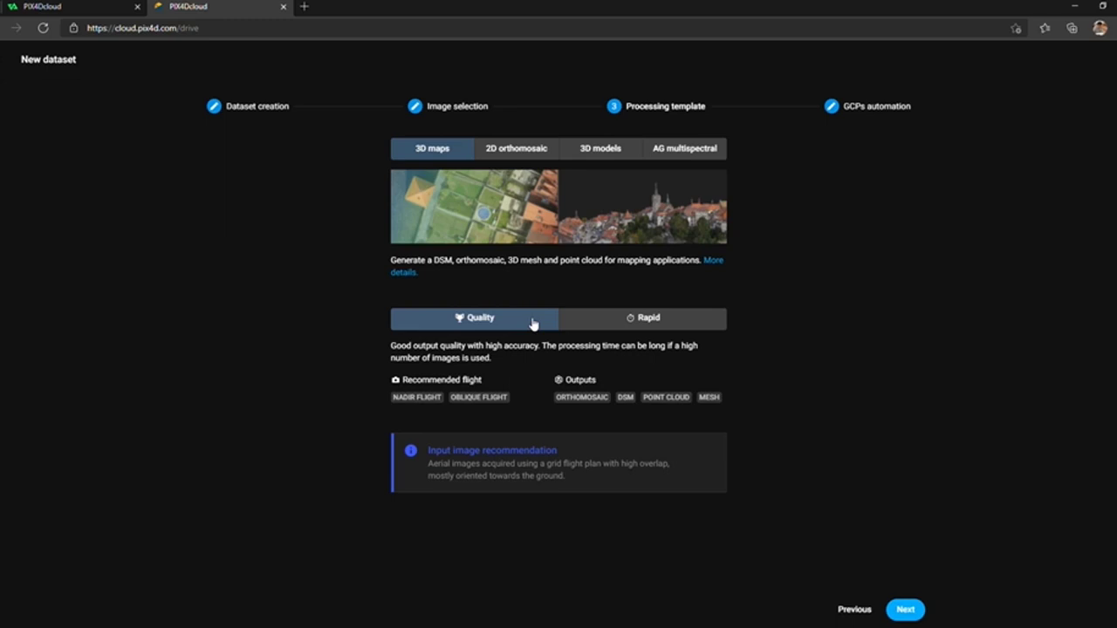
pyautogui.click(916, 614)
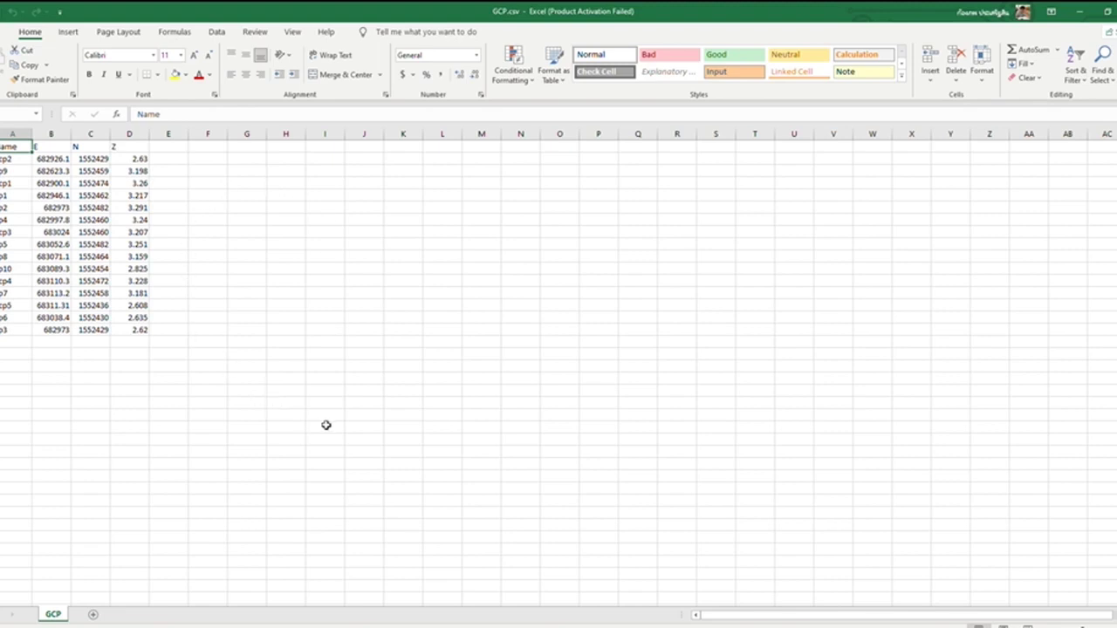
# Examine the E, N and Z coordinate columns of the GCP.csv file in Excel.
pyautogui.click(48, 158)
pyautogui.click(58, 136)
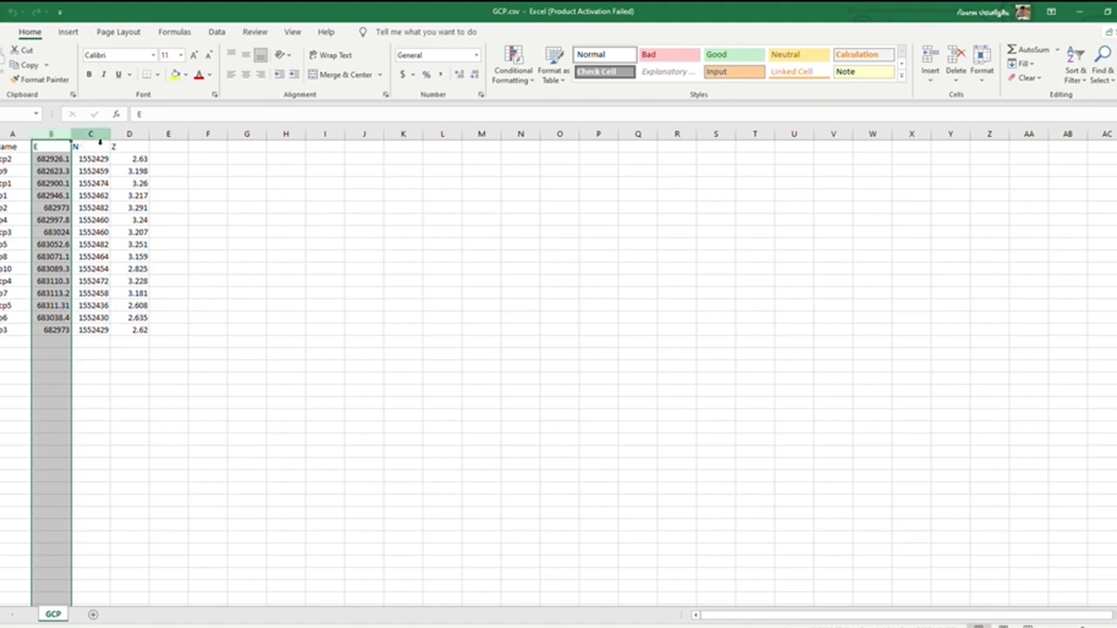
pyautogui.click(98, 136)
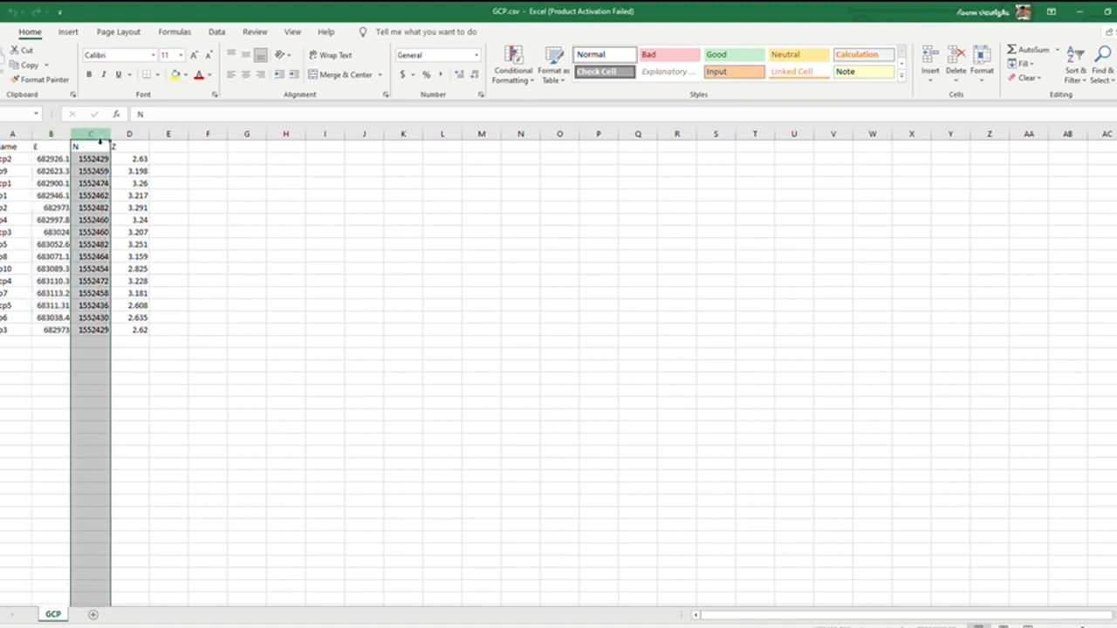
pyautogui.click(130, 136)
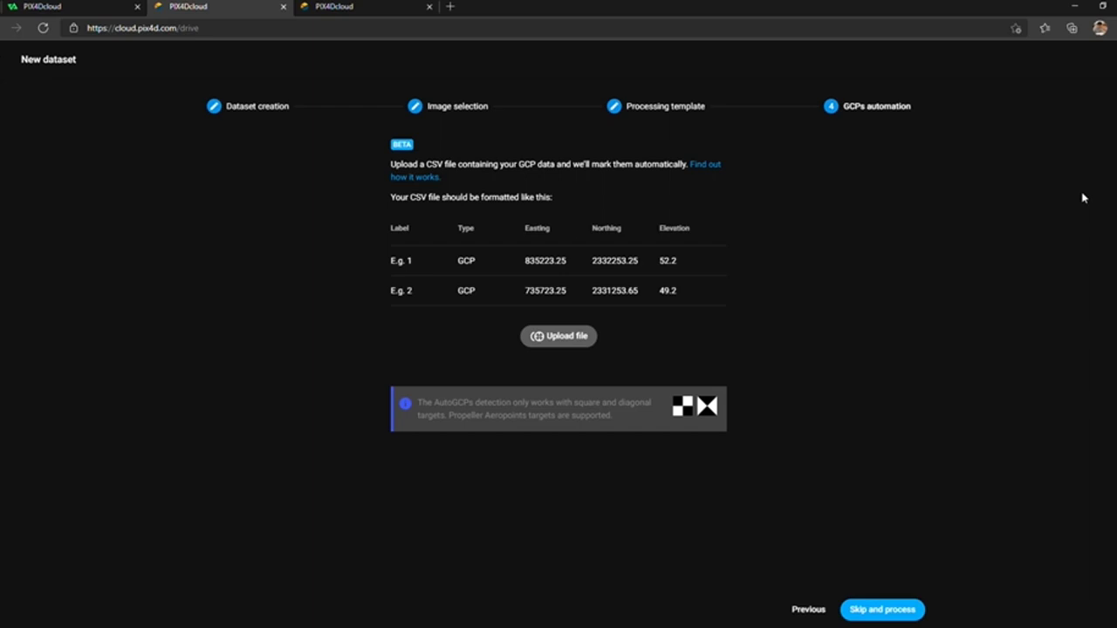
# In PIX4Dcloud, upload the GCP CSV file and open the imported control points for editing.
pyautogui.click(565, 341)
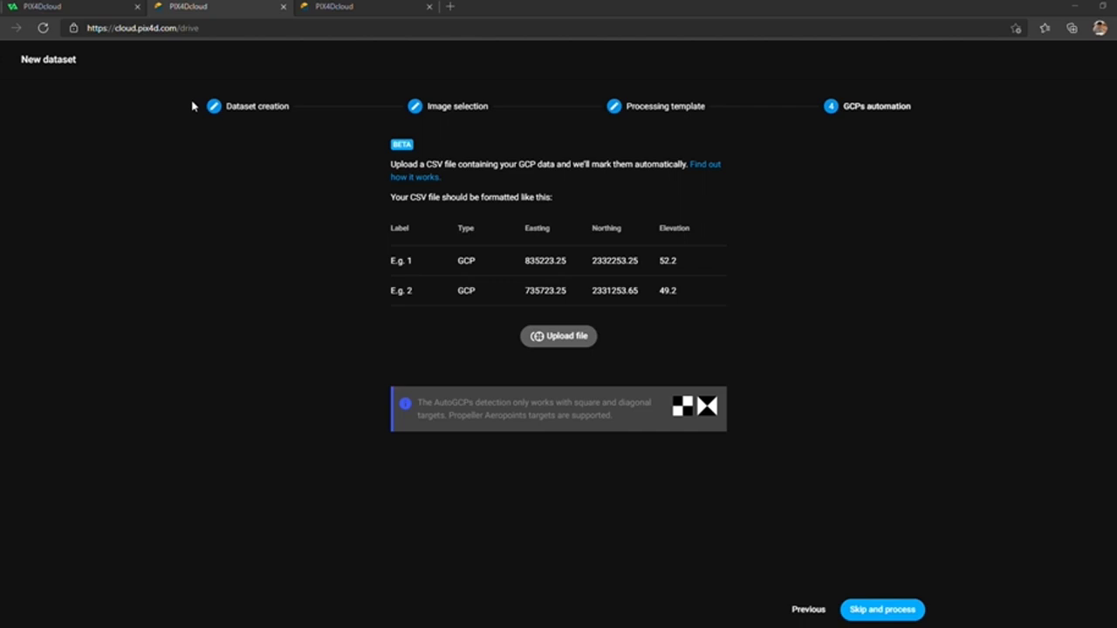
pyautogui.press('Return')
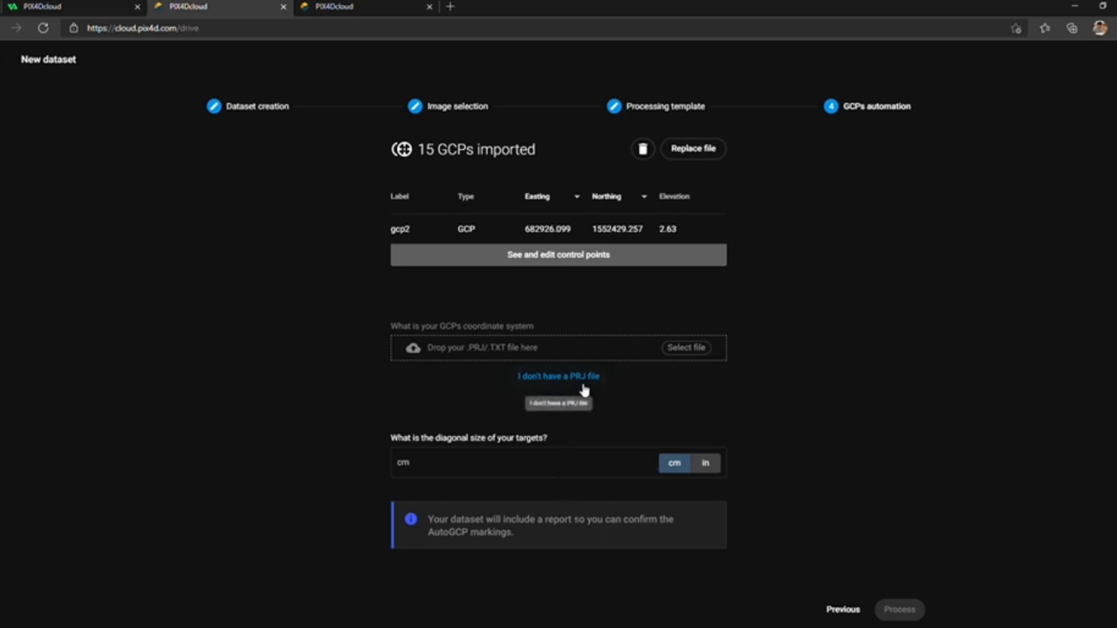
pyautogui.click(656, 262)
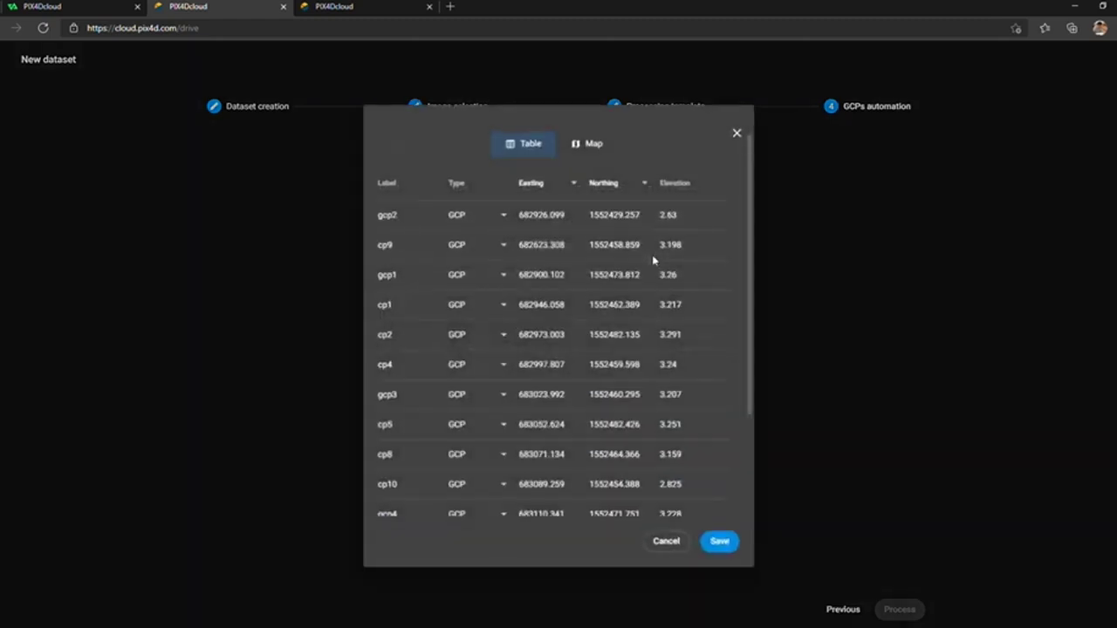
# Change the type of points cp9, cp1, cp2 and cp4 to Checkpoint.
pyautogui.click(506, 248)
pyautogui.click(498, 272)
pyautogui.click(505, 305)
pyautogui.click(496, 334)
pyautogui.click(504, 336)
pyautogui.click(505, 364)
pyautogui.click(505, 370)
pyautogui.click(506, 393)
# Change the type of points cp5, cp8 and cp10 to Checkpoint.
pyautogui.scroll(-1, 502, 401)
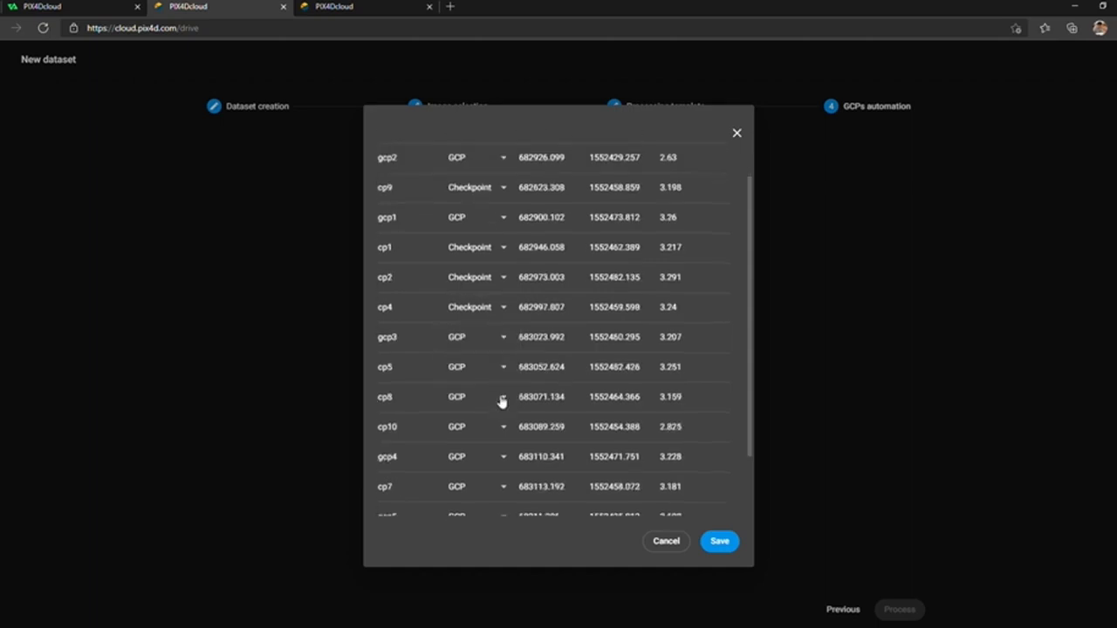
pyautogui.click(506, 370)
pyautogui.click(505, 397)
pyautogui.click(502, 399)
pyautogui.click(504, 421)
pyautogui.click(501, 427)
pyautogui.click(499, 451)
# Change the type of points cp7, cp6 and cp3 to Checkpoint and save the control point table.
pyautogui.scroll(-2, 499, 446)
pyautogui.click(503, 411)
pyautogui.click(505, 444)
pyautogui.click(501, 471)
pyautogui.click(501, 493)
pyautogui.click(504, 502)
pyautogui.click(506, 526)
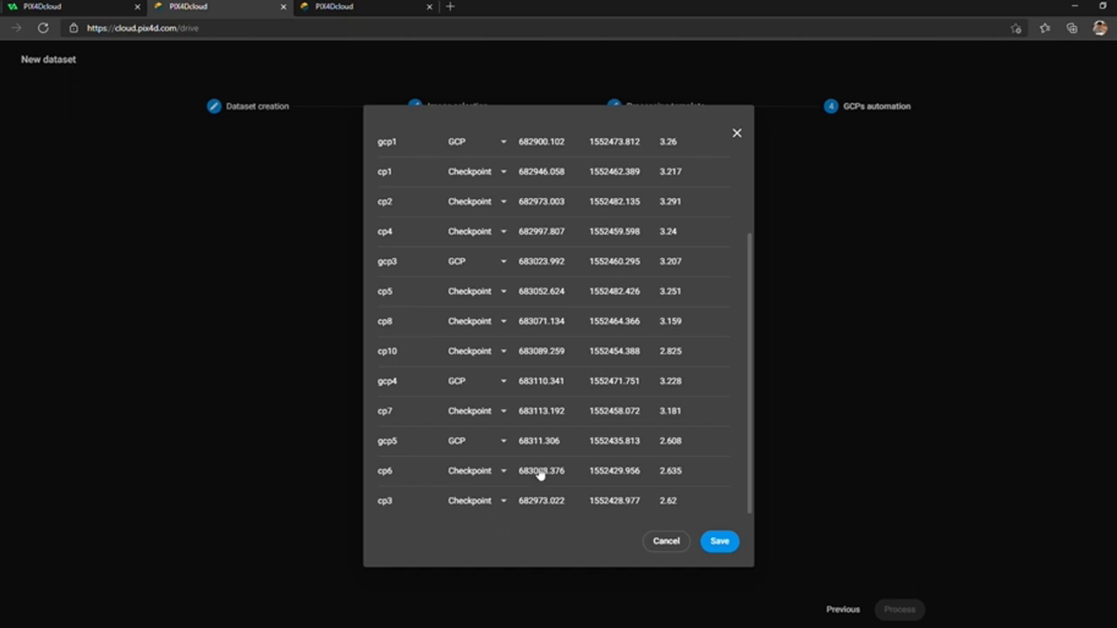
pyautogui.scroll(3, 559, 463)
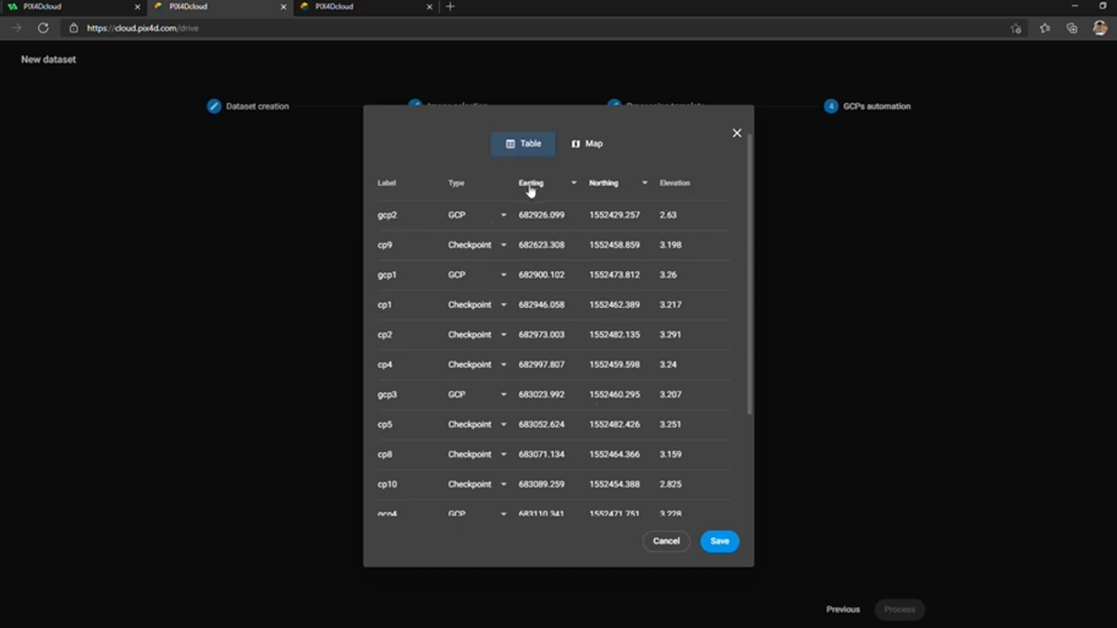
pyautogui.click(730, 546)
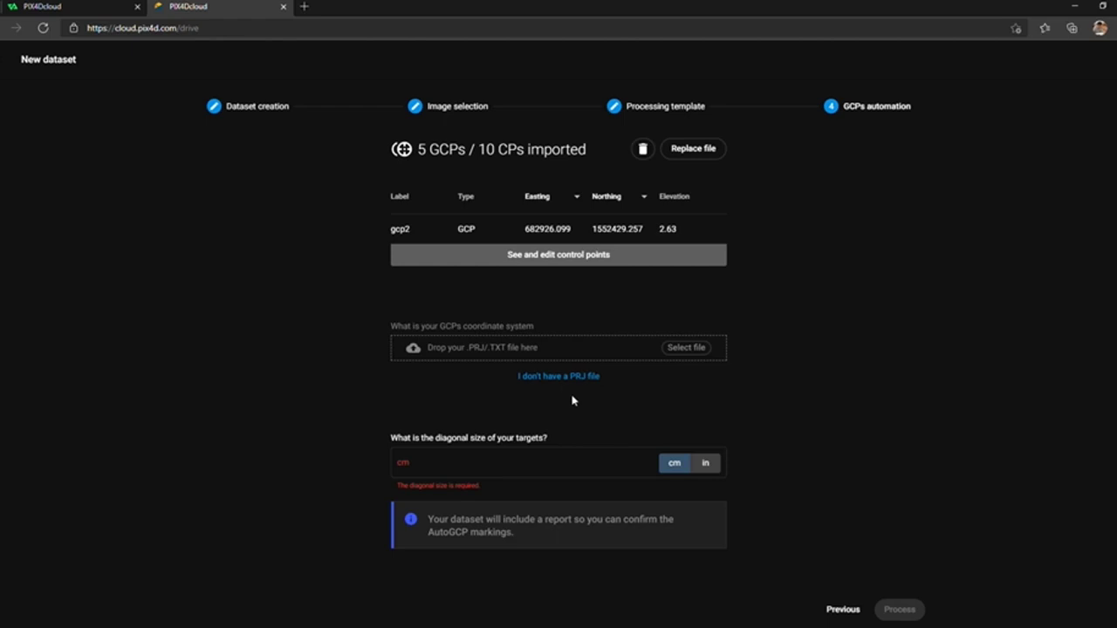
# Load the PRJ file for WGS 84 / UTM zone 47N as the GCP coordinate system and check the control points on the map.
pyautogui.click(684, 348)
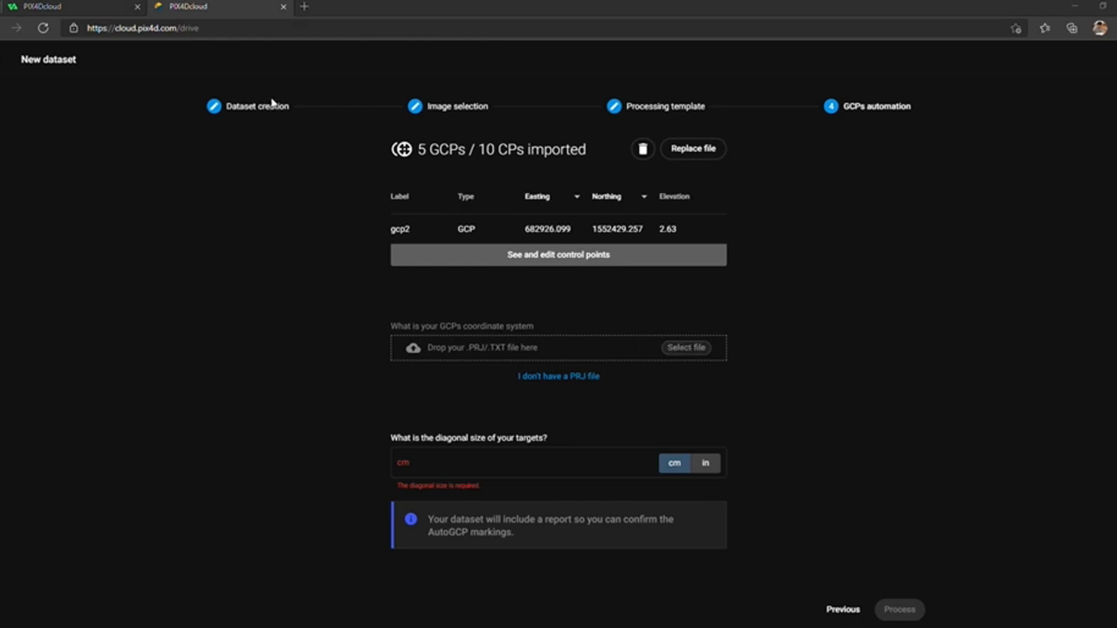
pyautogui.press('Return')
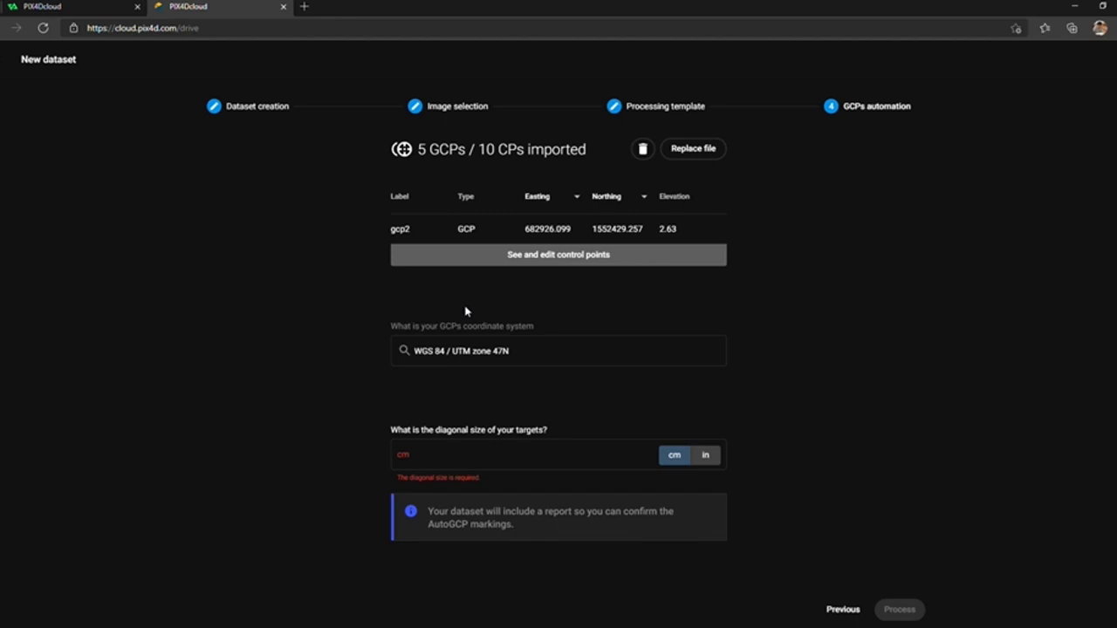
pyautogui.click(626, 270)
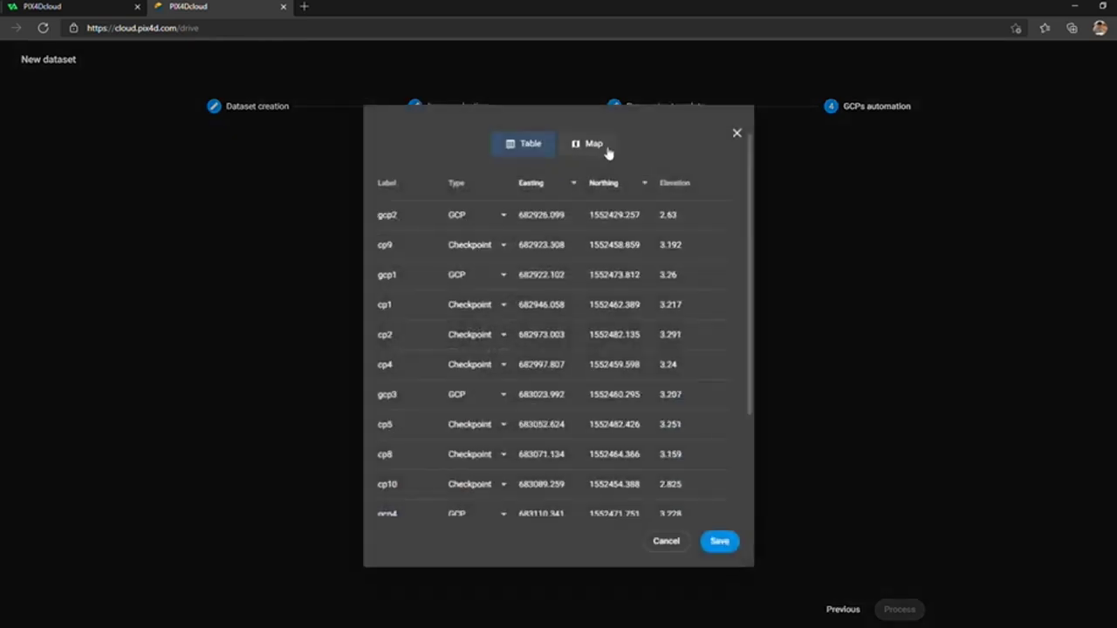
pyautogui.click(605, 150)
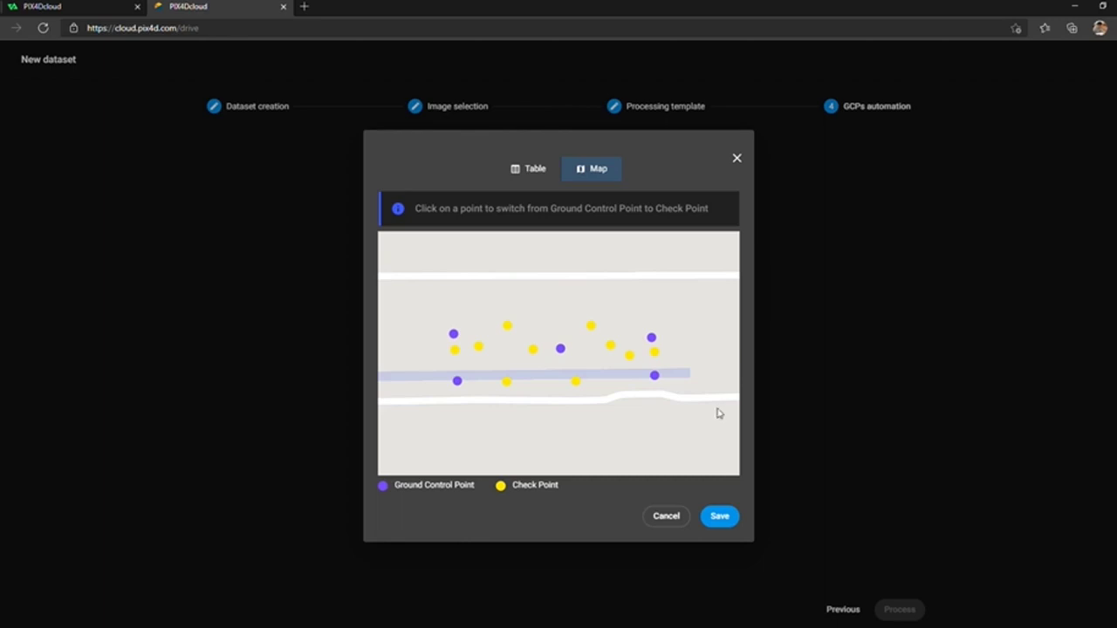
pyautogui.click(735, 516)
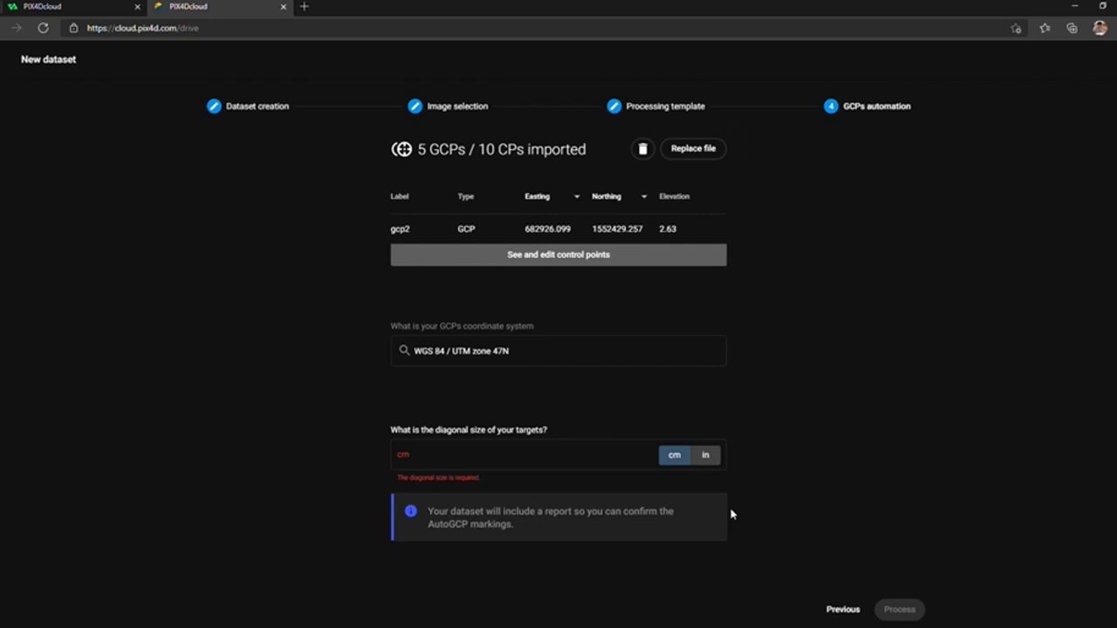
# Set the diagonal size of the targets to 50 cm.
pyautogui.click(611, 454)
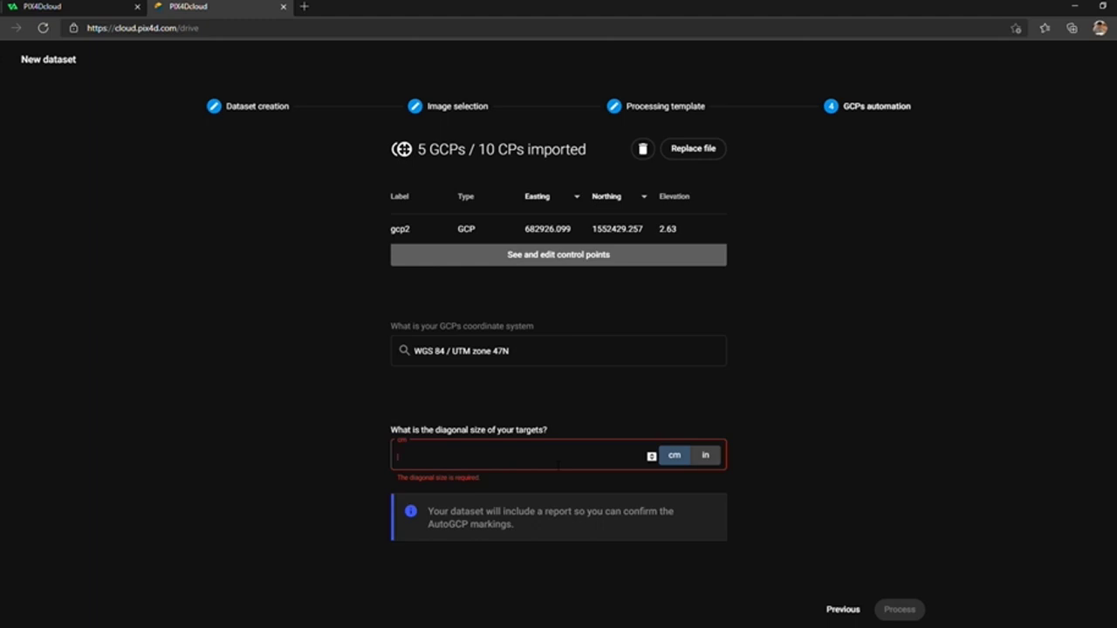
pyautogui.write('50')
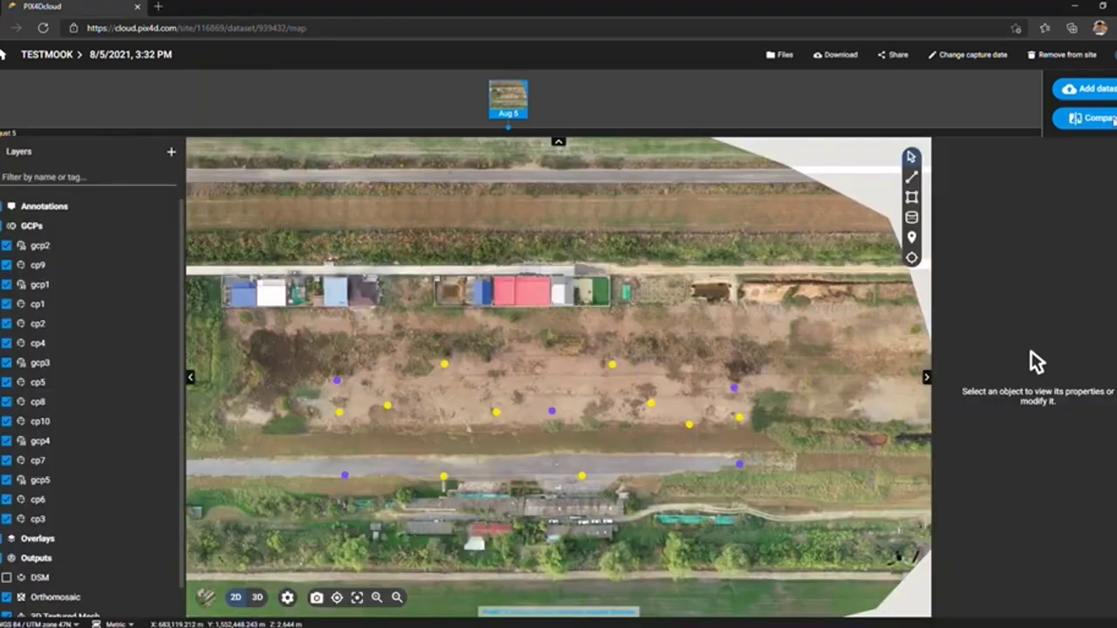
# View the processed dataset's map and browse the outputs and reports among its result files.
pyautogui.scroll(-2, 615, 487)
pyautogui.scroll(2, 613, 486)
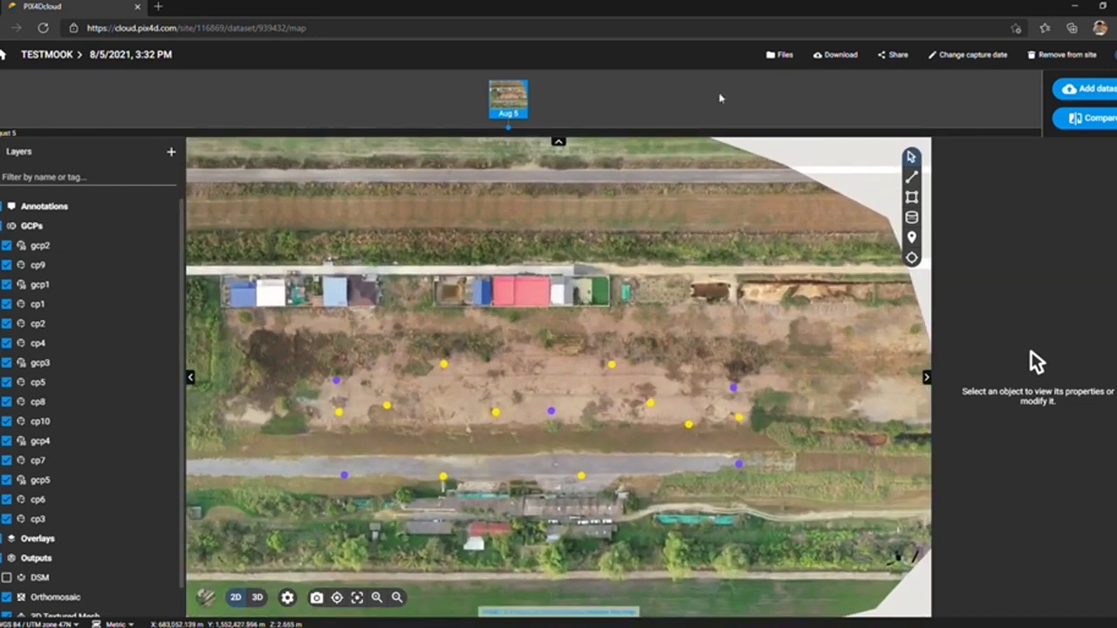
pyautogui.click(779, 54)
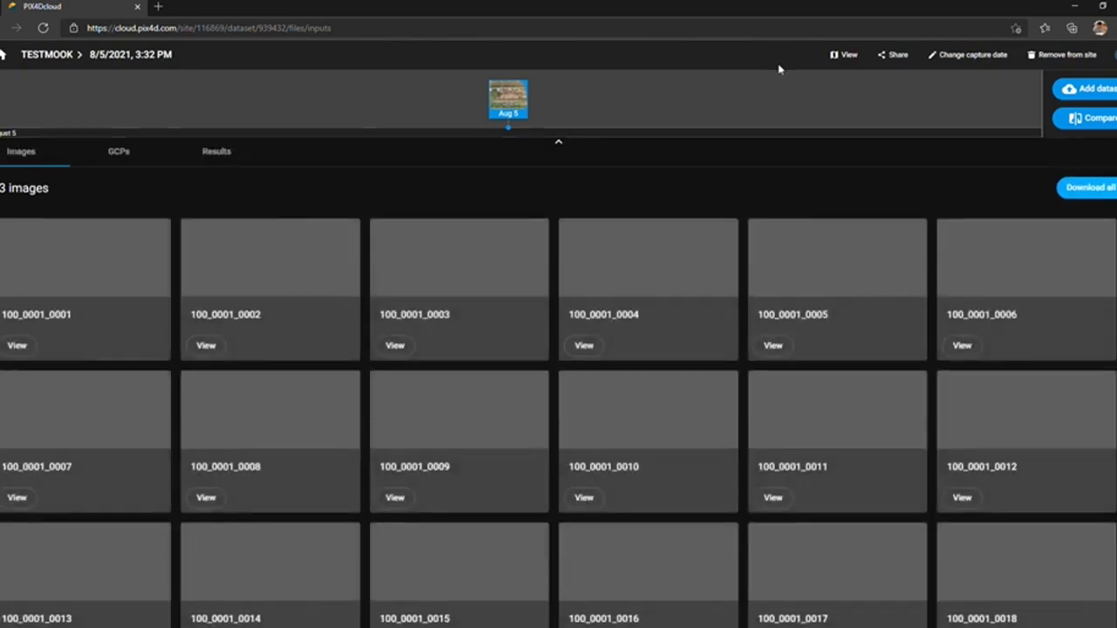
pyautogui.click(220, 160)
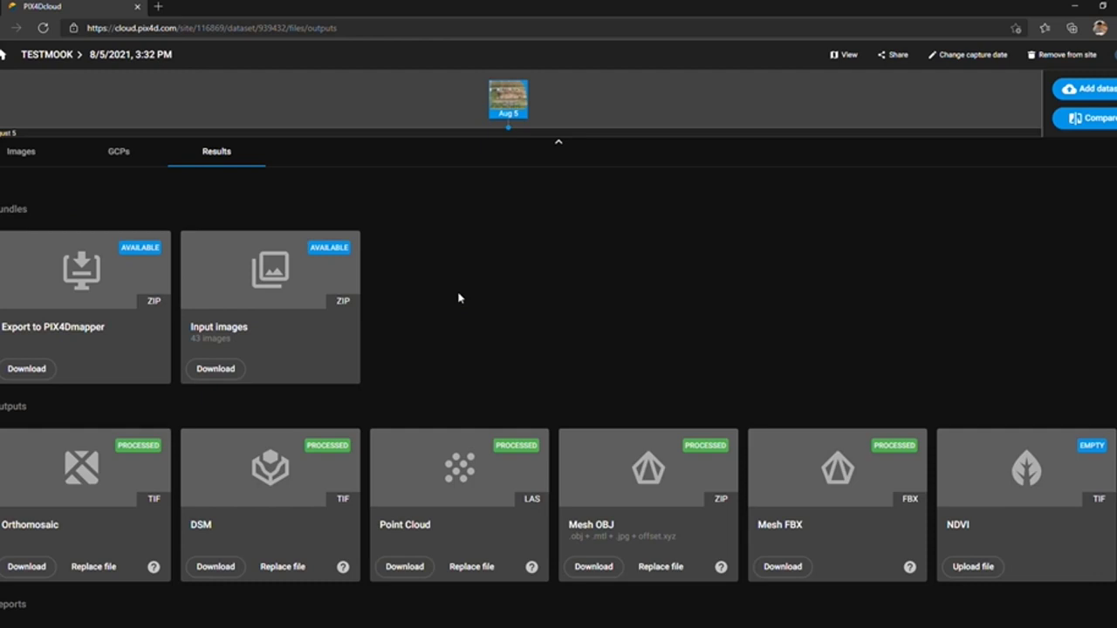
pyautogui.scroll(-2, 463, 300)
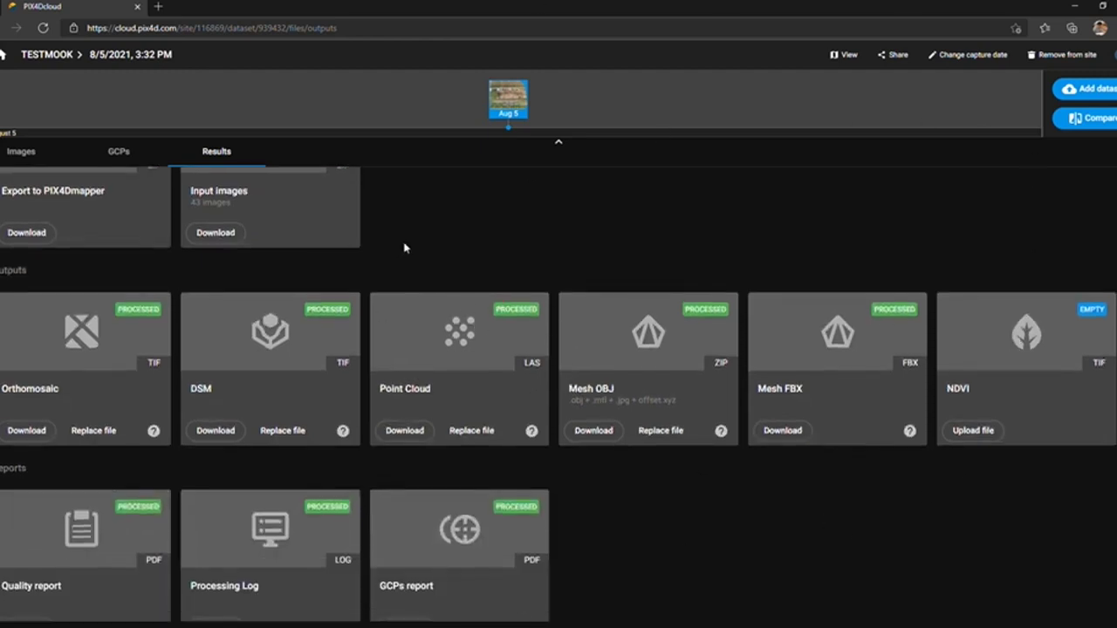
# Open the Quality report PDF and examine it through to the ground control point errors in the Geolocation Details.
pyautogui.click(153, 568)
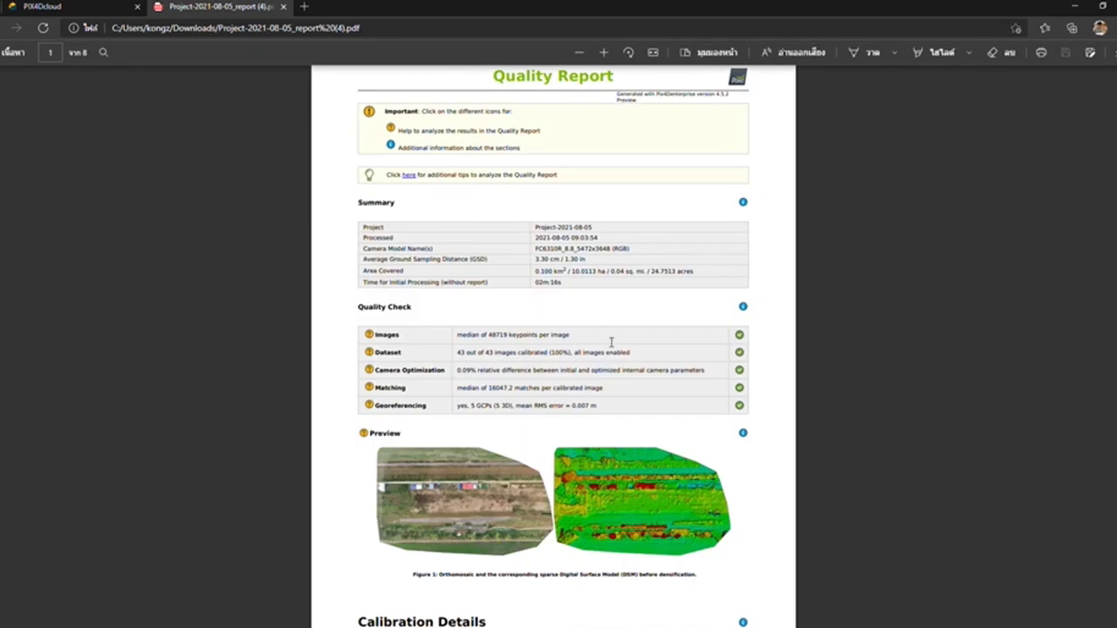
pyautogui.scroll(-15, 593, 175)
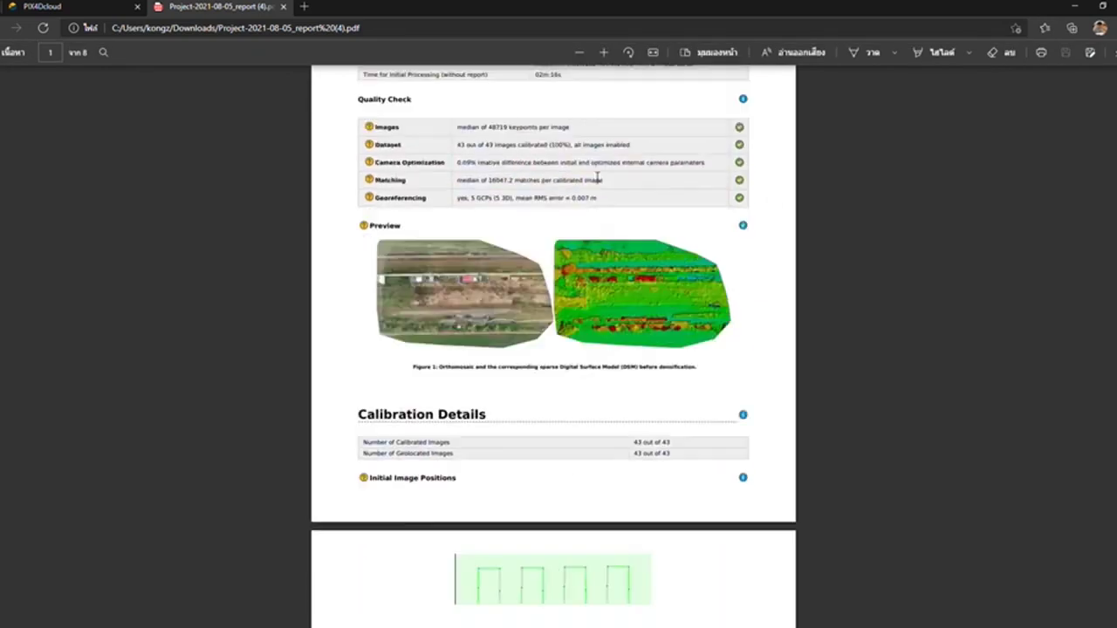
pyautogui.scroll(-3, 597, 177)
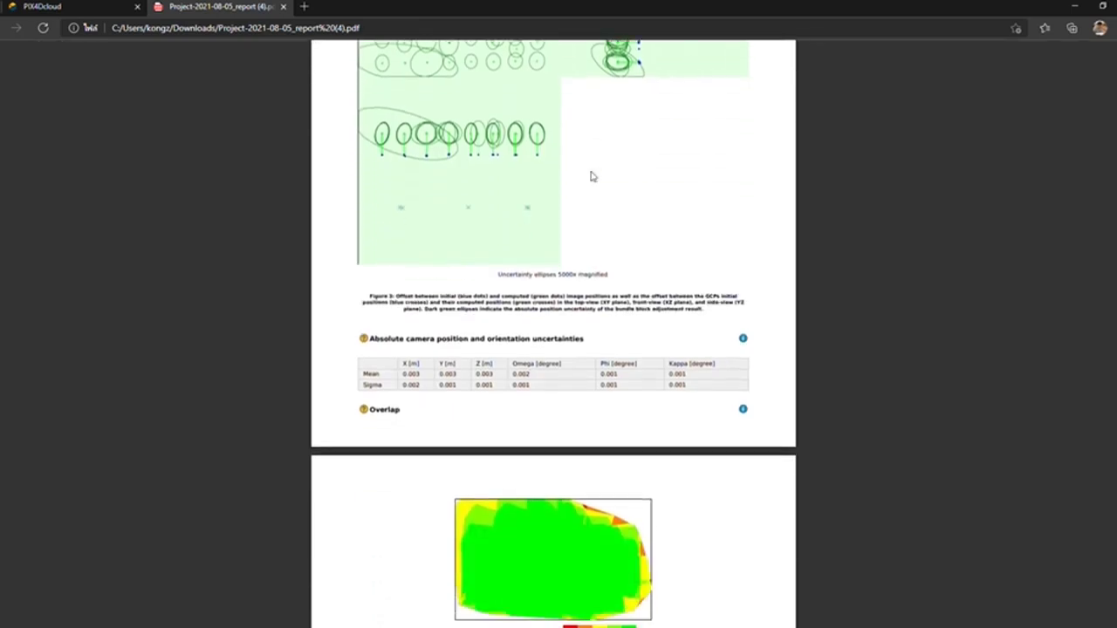
pyautogui.scroll(-10, 592, 177)
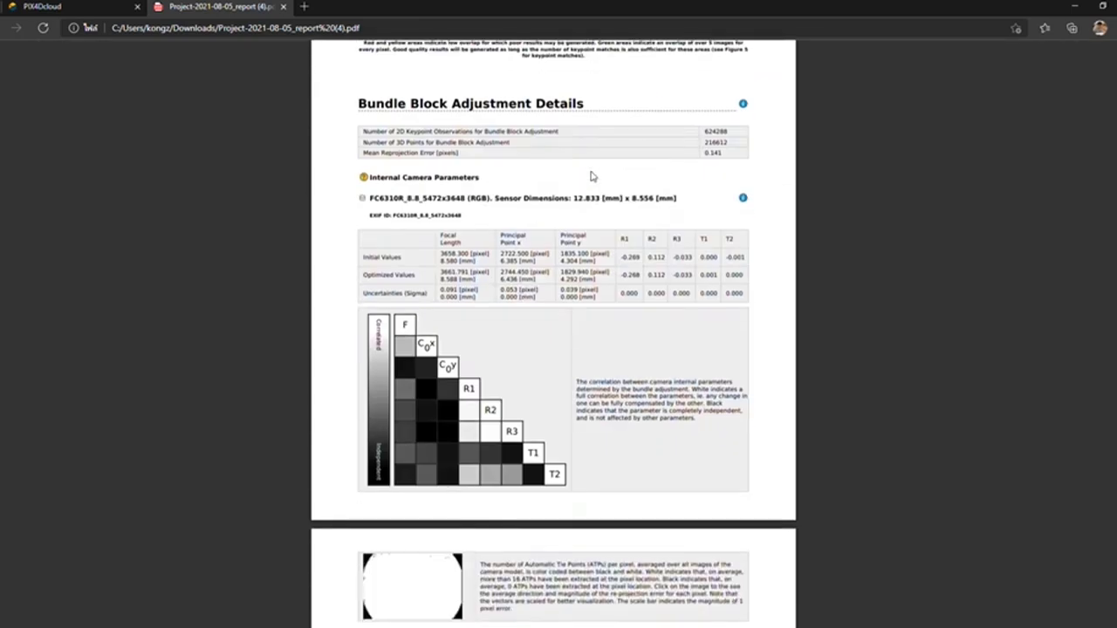
pyautogui.scroll(-12, 592, 176)
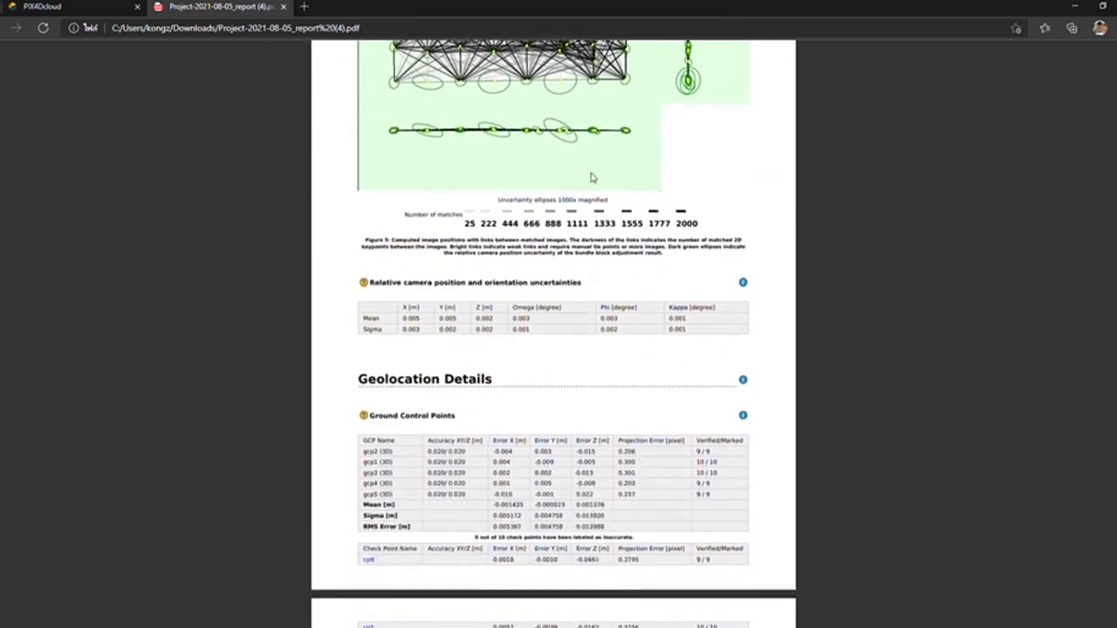
# Open the GCPs report PDF, examine the automatic marks on the GCPs and check points, and return to the dataset's results.
pyautogui.click(53, 6)
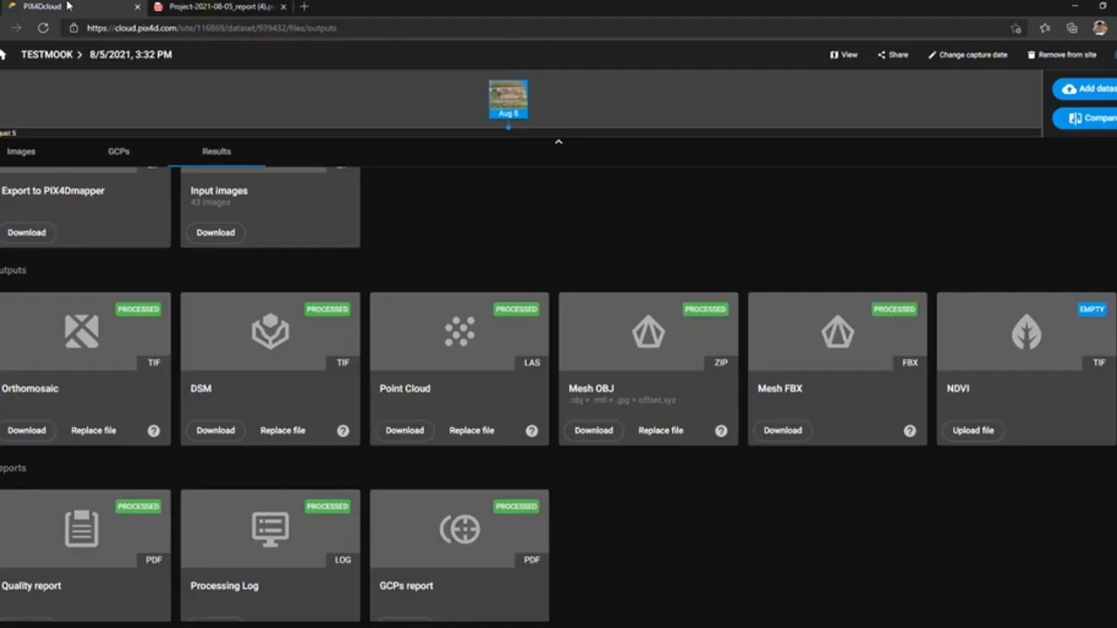
pyautogui.click(547, 568)
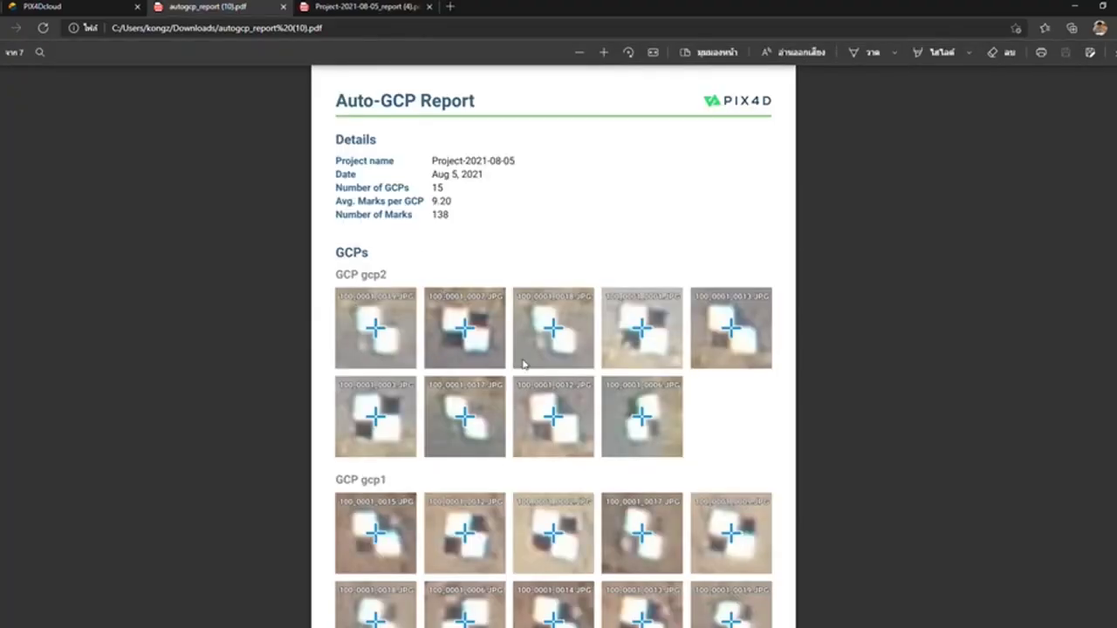
pyautogui.scroll(-1, 432, 417)
pyautogui.scroll(-1, 433, 417)
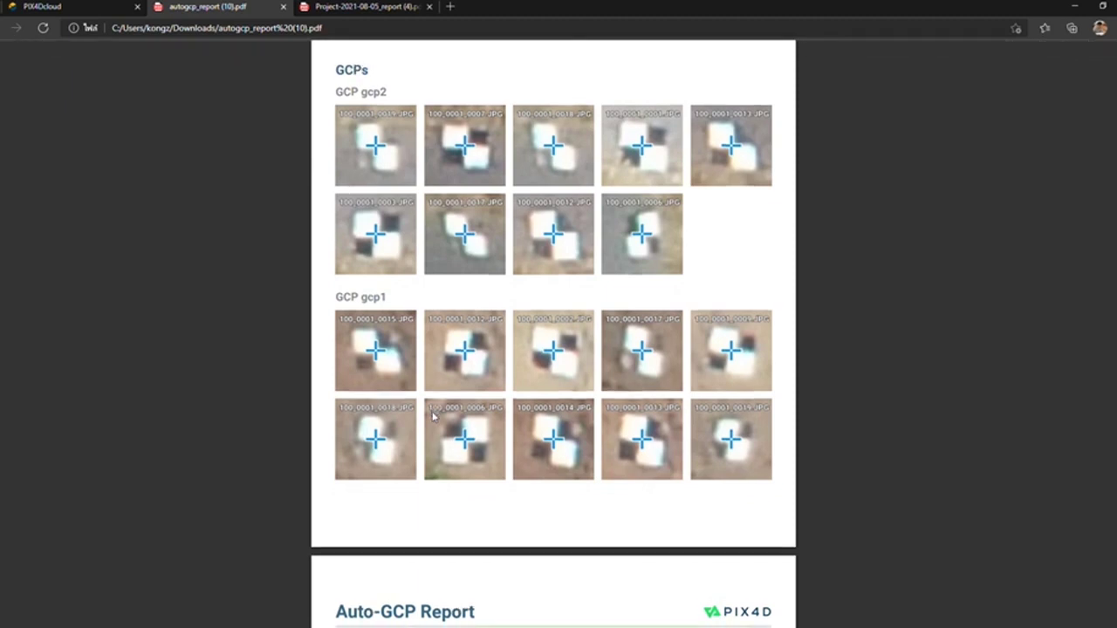
pyautogui.scroll(-3, 433, 417)
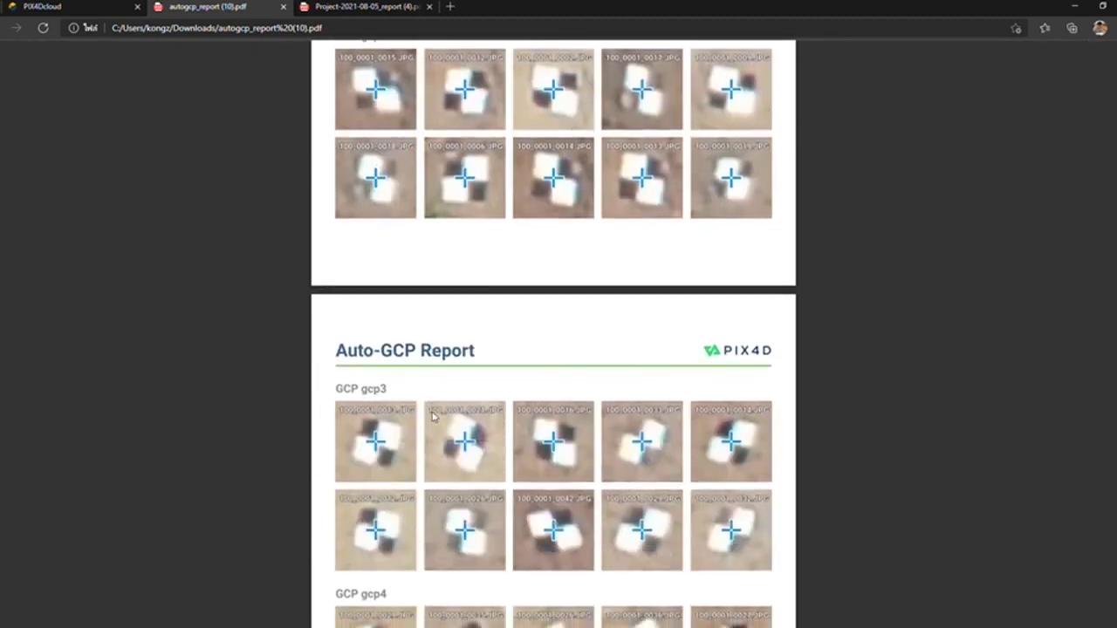
pyautogui.scroll(-4, 432, 417)
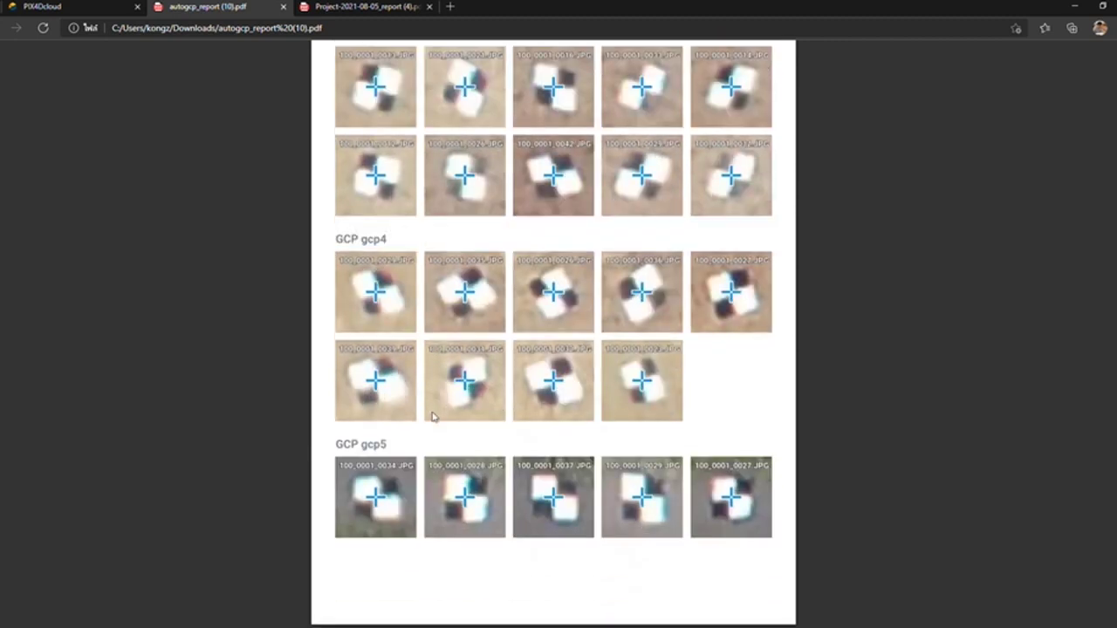
pyautogui.scroll(-8, 433, 417)
pyautogui.scroll(3, 410, 427)
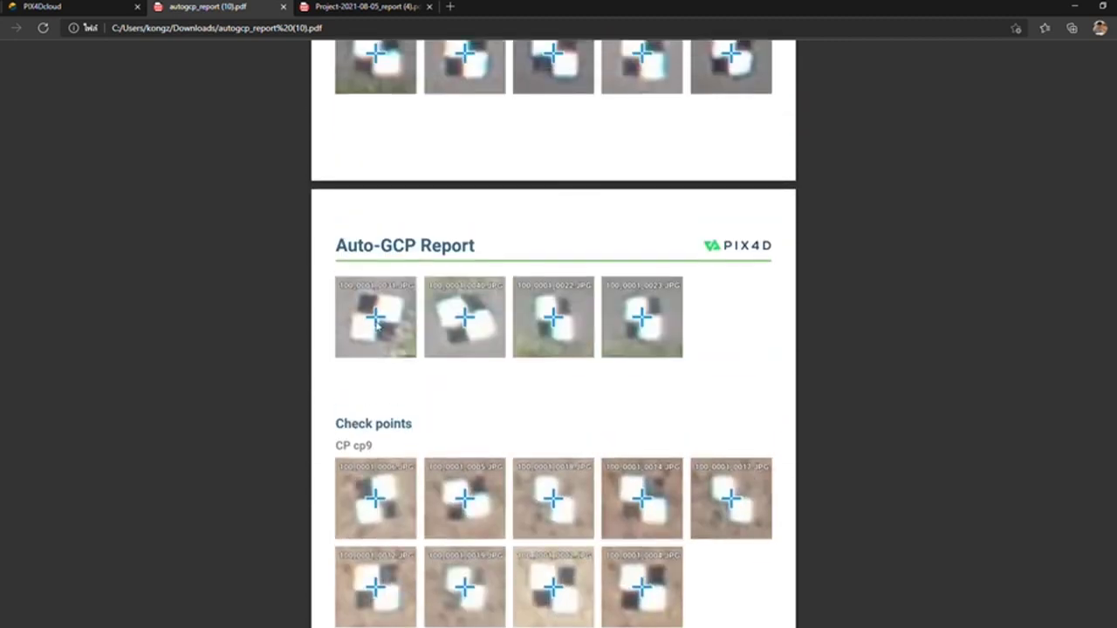
pyautogui.click(86, 5)
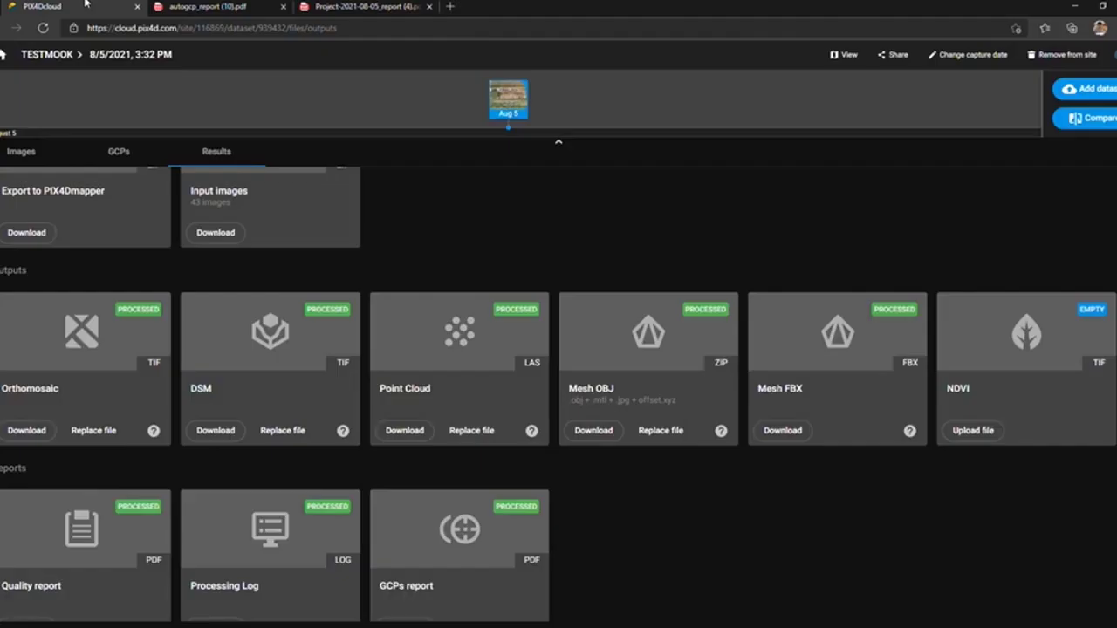